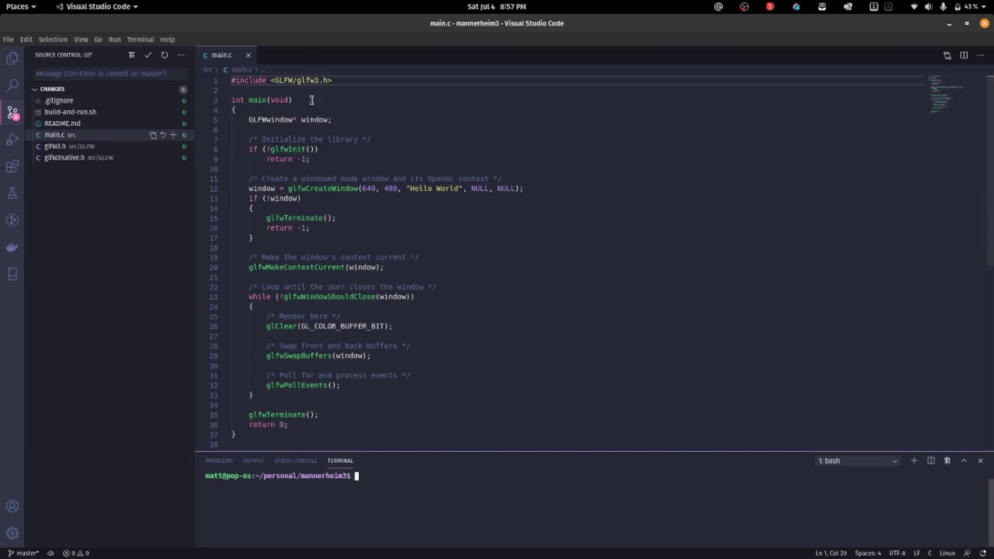
scroll(309, 101, down, 5)
scroll(309, 165, up, 5)
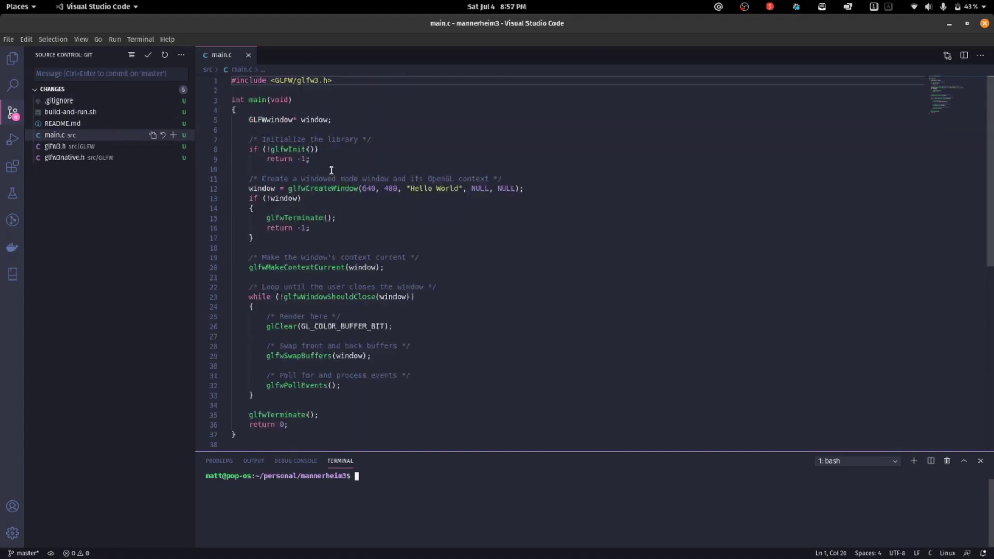
scroll(308, 282, down, 10)
scroll(308, 282, up, 10)
- Clear the terminal, run sh build-and-run.sh, then close the black Hello World window
click(406, 496)
text(clear)
key(BackSpace)
key(BackSpace)
key(BackSpace)
text(claer)
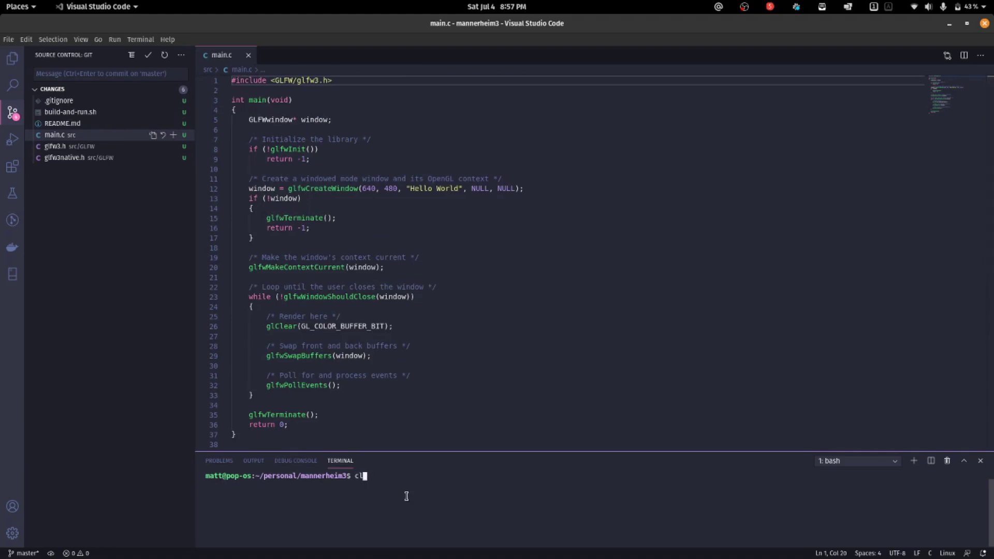
key(Return)
text(clear)
key(Return)
text(sh build-and-run.sh)
key(Return)
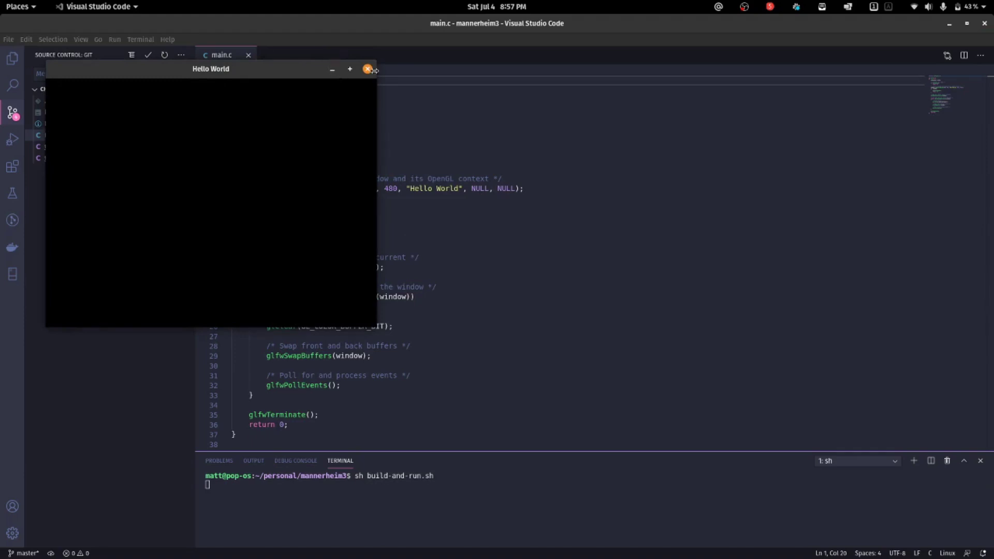
click(370, 70)
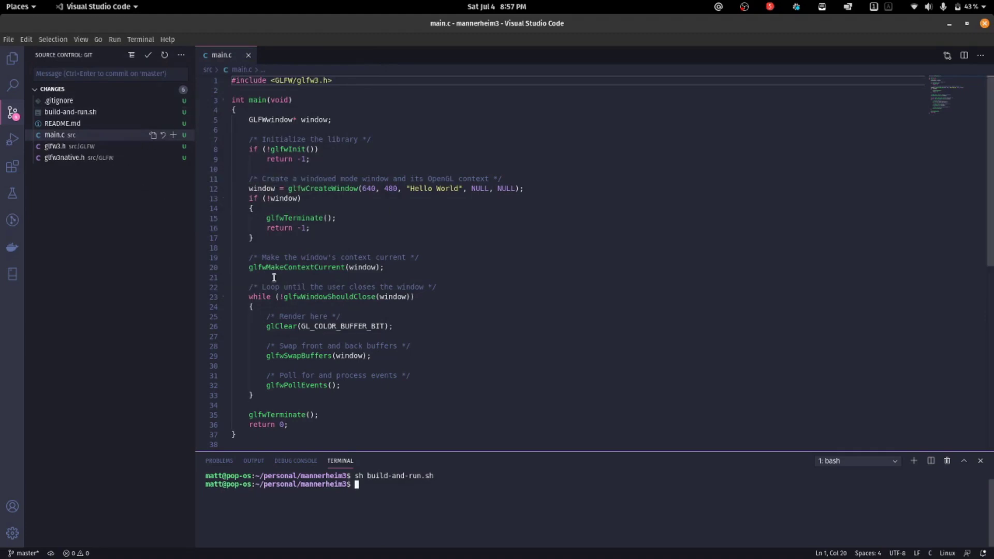
scroll(275, 279, down, 2)
scroll(276, 278, up, 2)
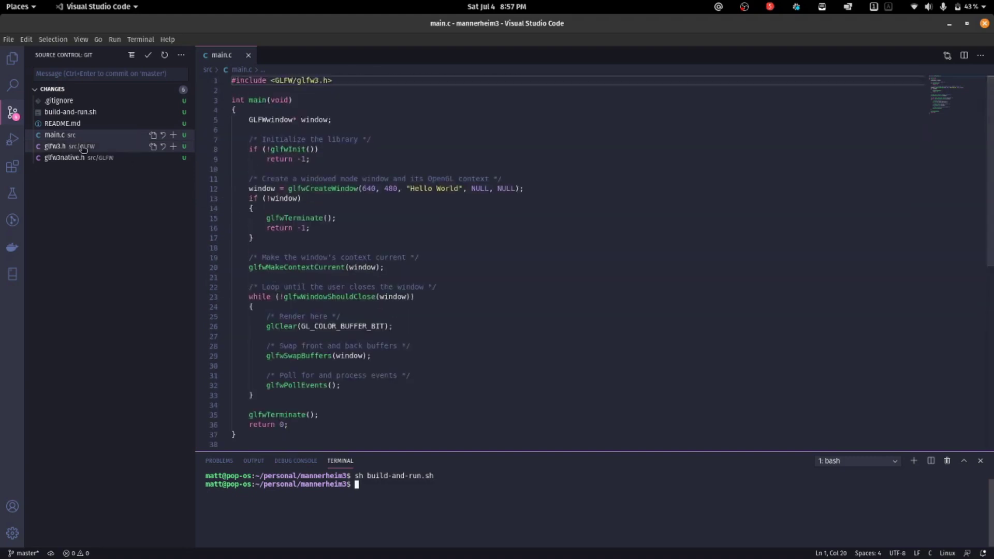
click(68, 147)
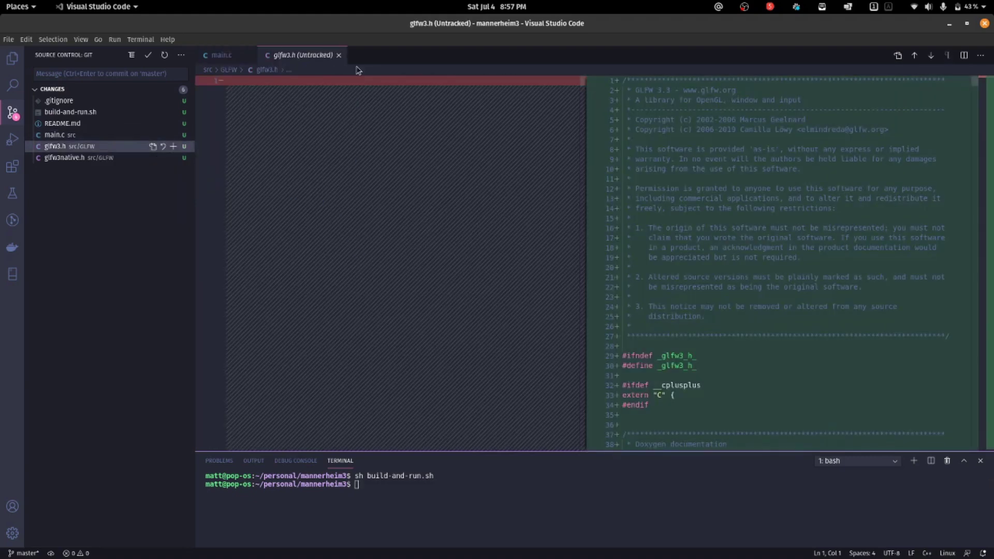
click(340, 55)
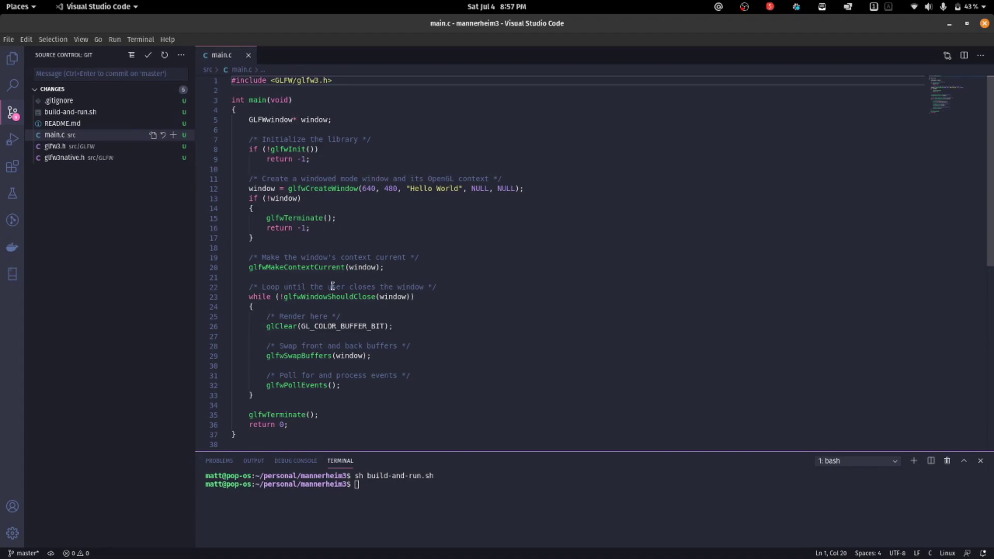
scroll(332, 287, down, 1)
scroll(332, 286, up, 1)
- Open the build-and-run.sh diff from the Source Control panel
click(70, 113)
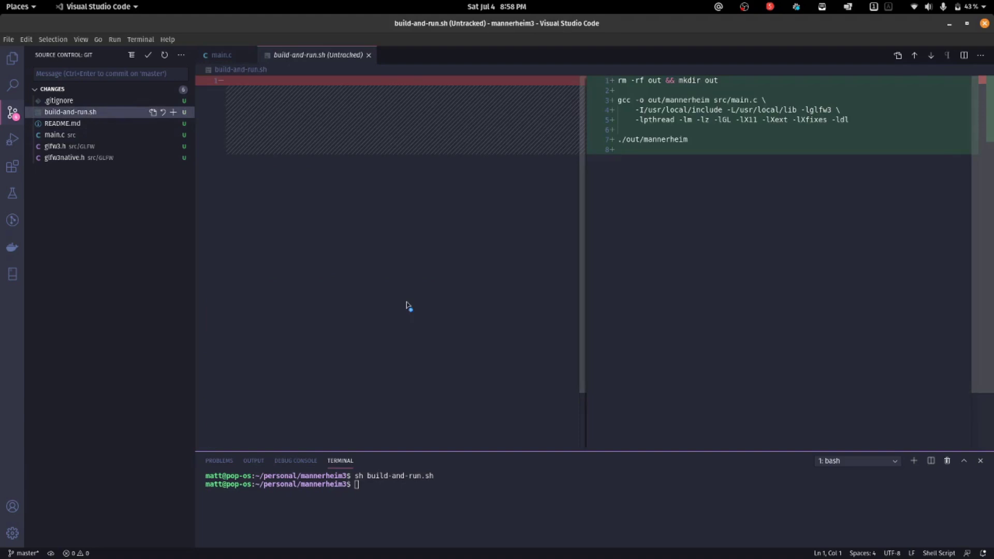
- Show the Explorer file tree and open build-and-run.sh from the quick file search
key(ctrl+shift+e)
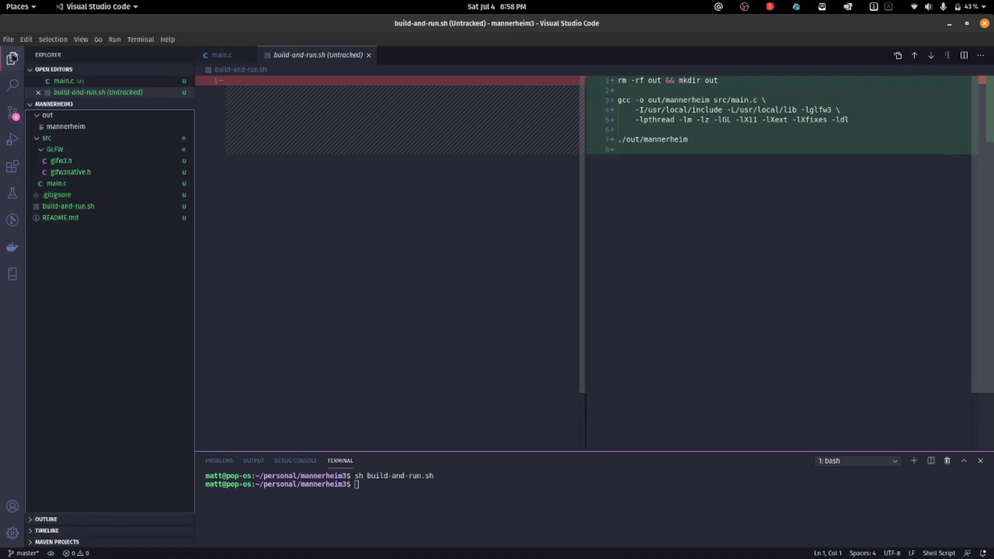
key(ctrl+p)
text(bui)
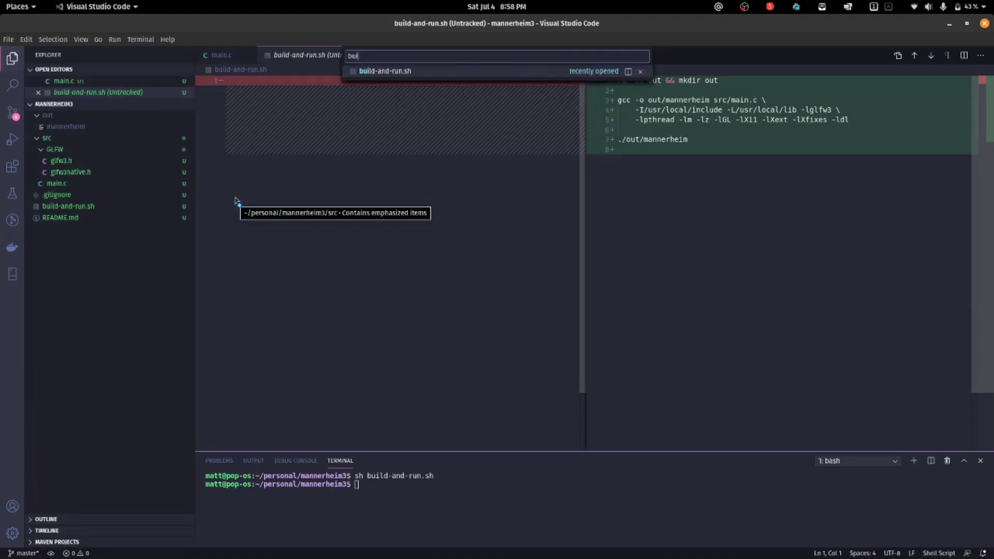
key(Escape)
click(280, 273)
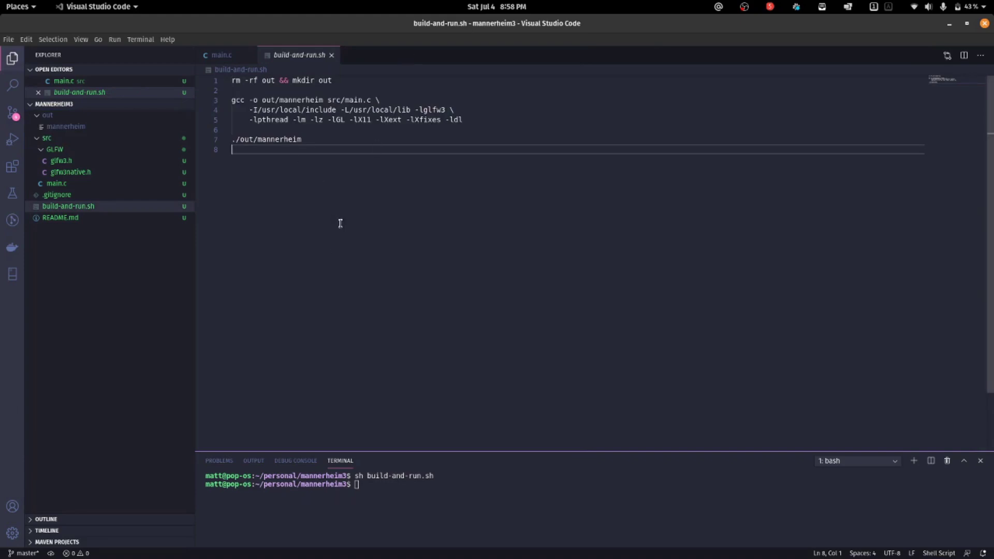
- Highlight 'out' and the first script line, then the ./out/mannerheim run line
double_click(327, 79)
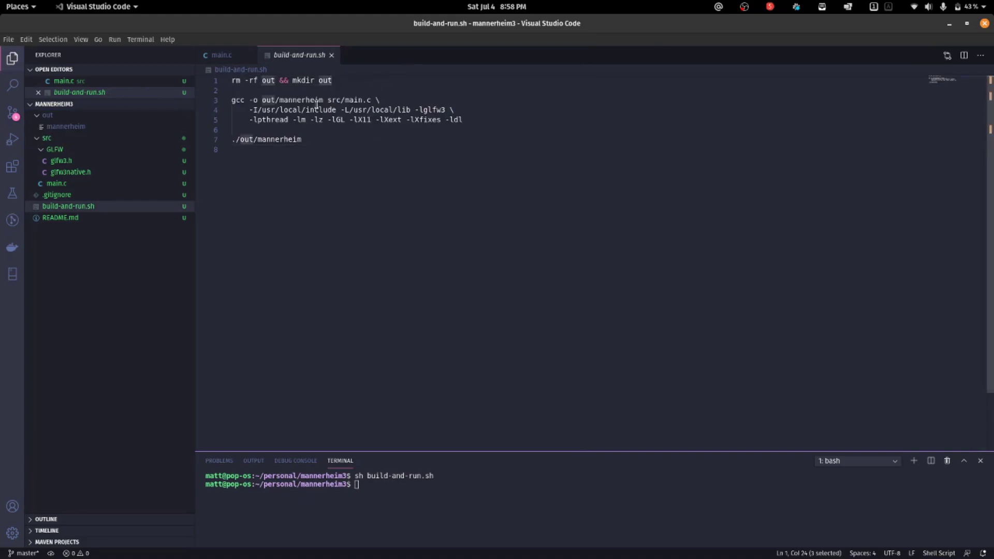
triple_click(345, 80)
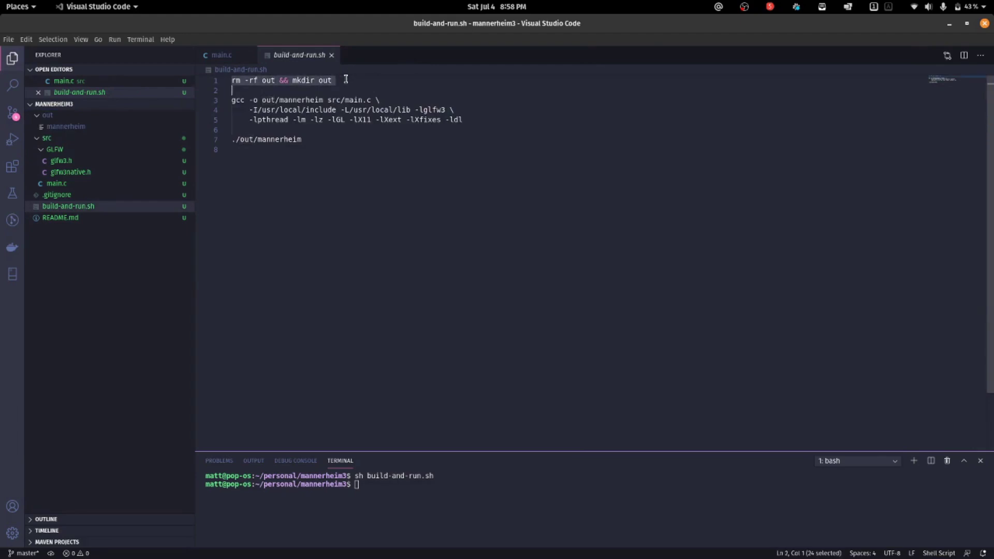
click(286, 80)
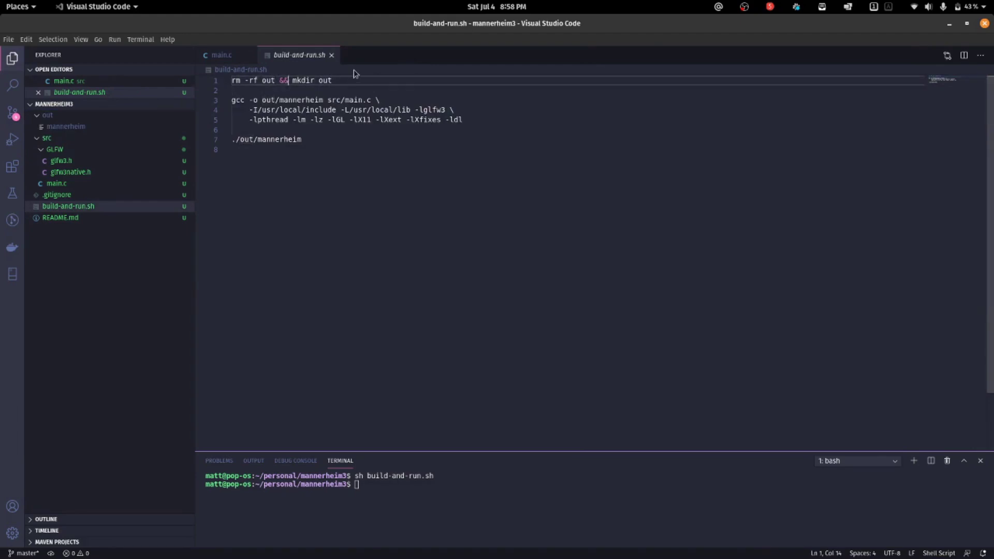
click(348, 138)
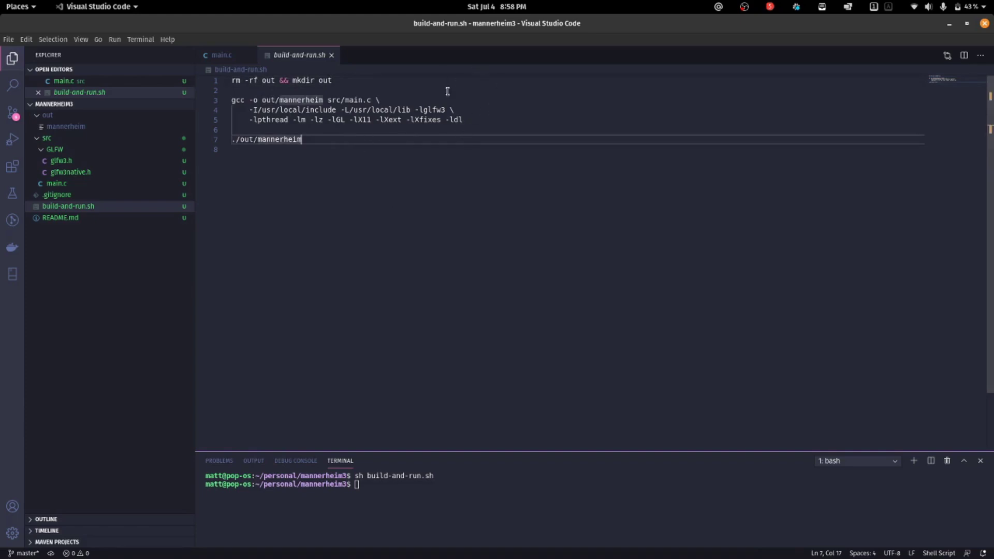
- Select the entire script text, deselect it, and open .gitignore
click(418, 212)
drag(374, 181, 276, 72)
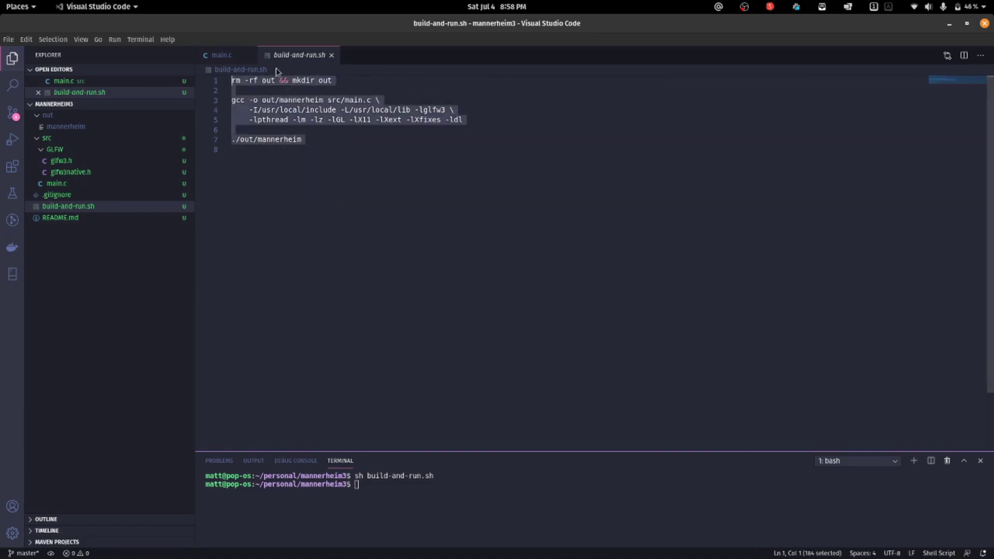
click(279, 171)
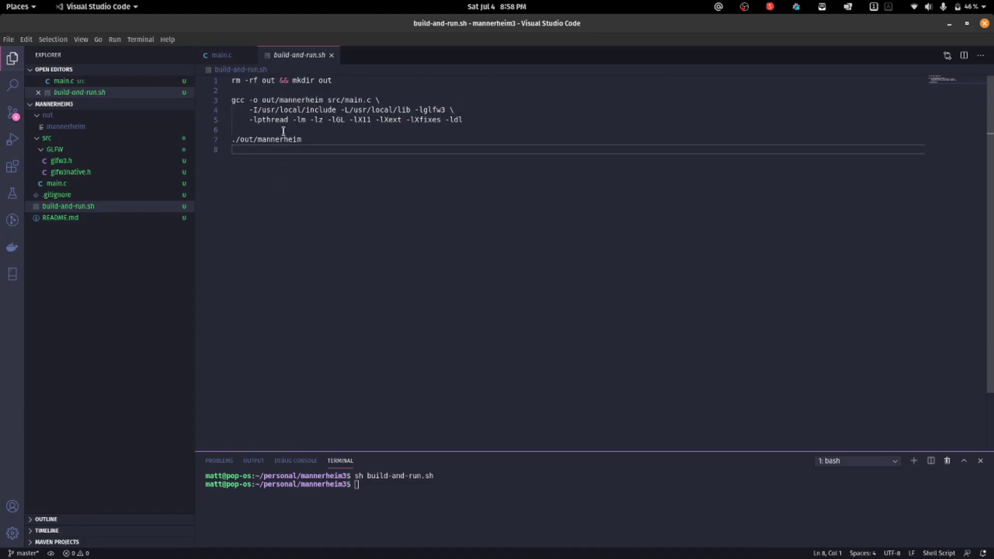
mouse_move(55, 183)
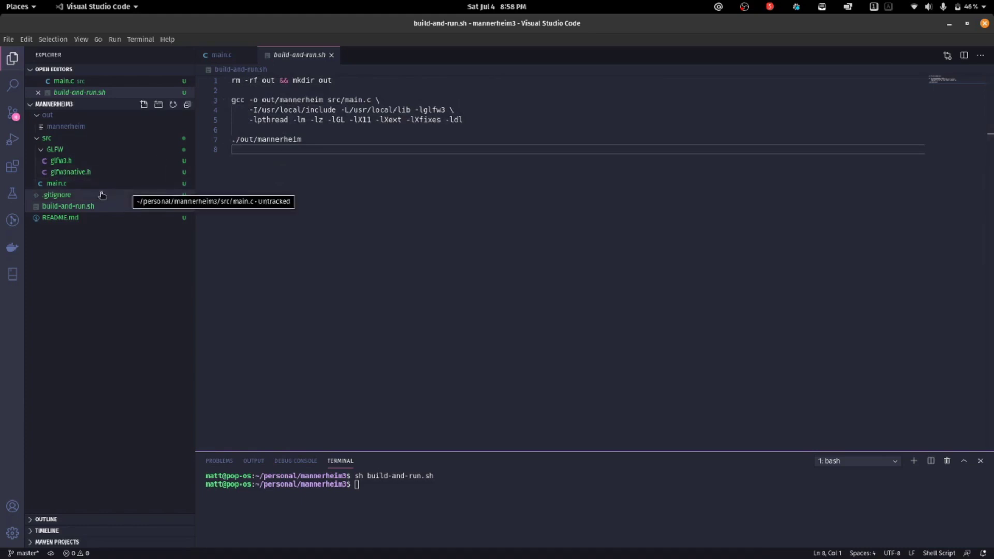
click(101, 194)
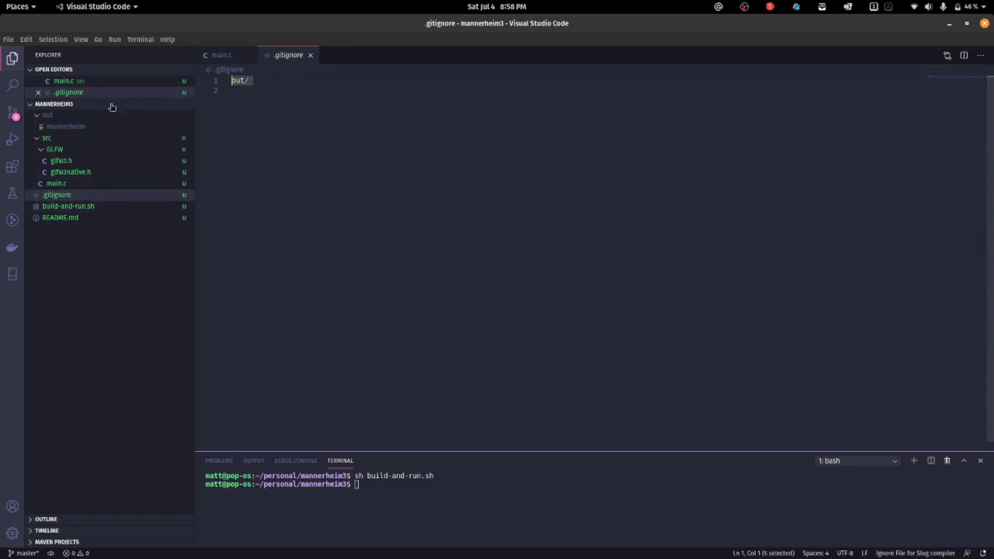
- Open the empty README.md and close its tab with Ctrl+W, leaving main.c
click(62, 218)
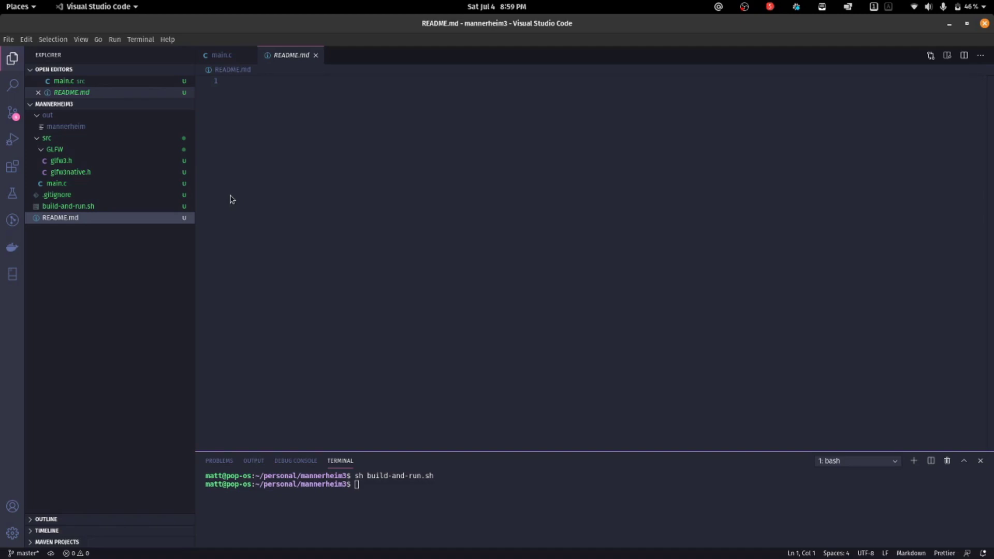
key(ctrl+w)
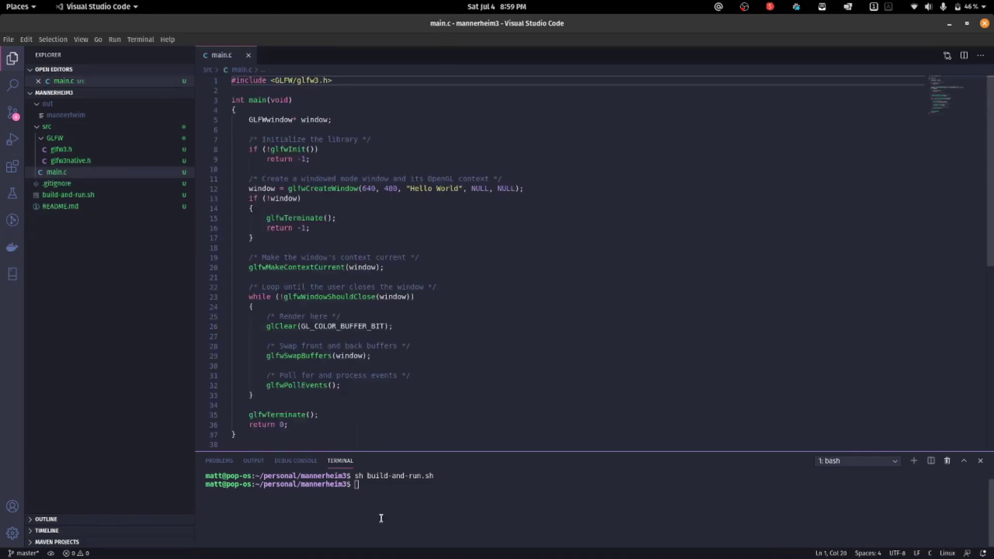
click(381, 518)
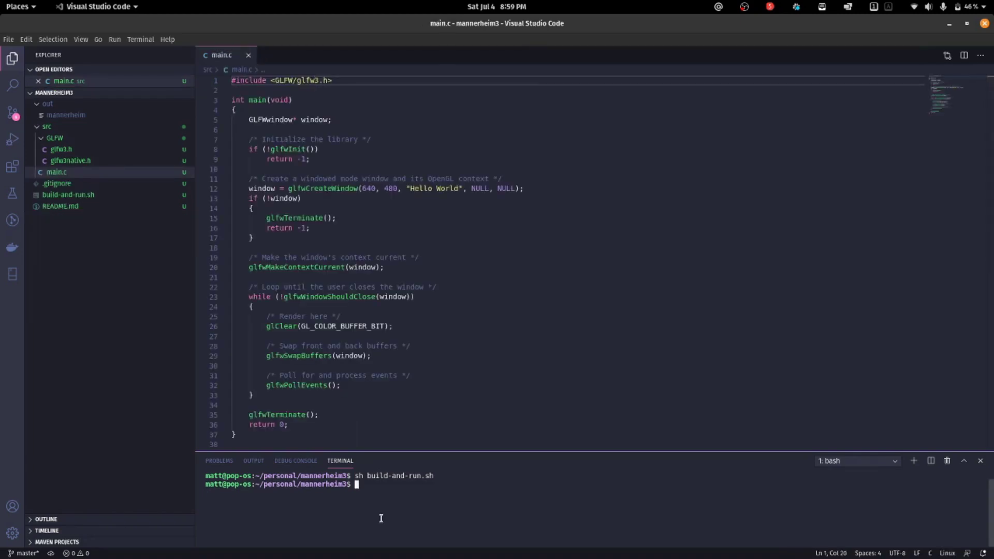